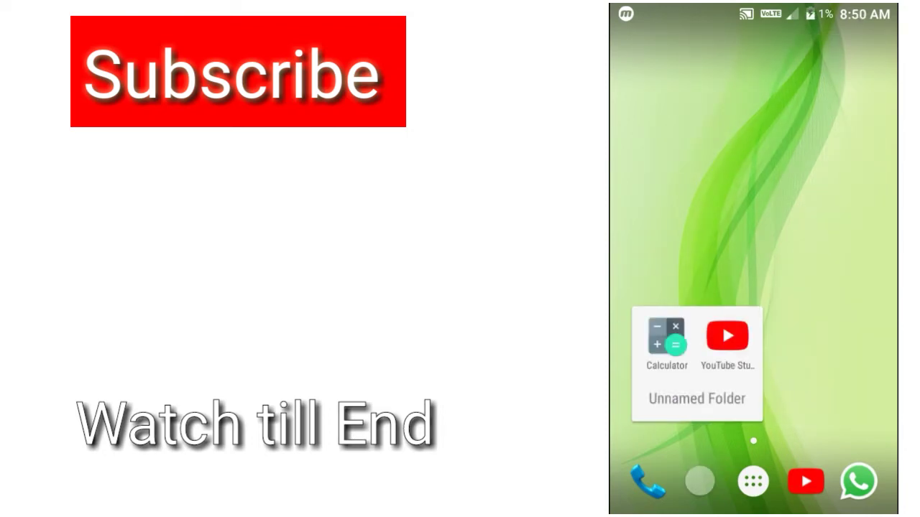
Step: Repeatedly open and close the Unnamed Folder of apps on the home screen
left_click(700, 480)
left_click(701, 480)
left_click(701, 480)
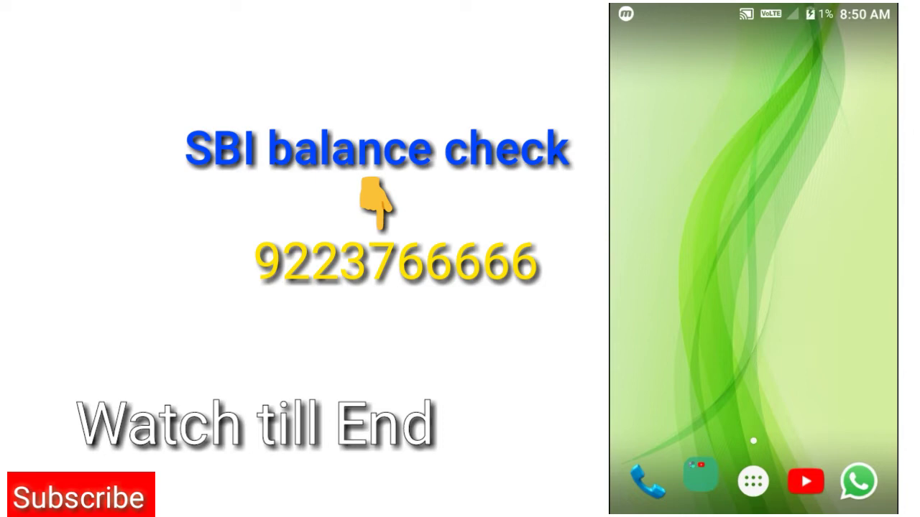
left_click(701, 480)
left_click(701, 480)
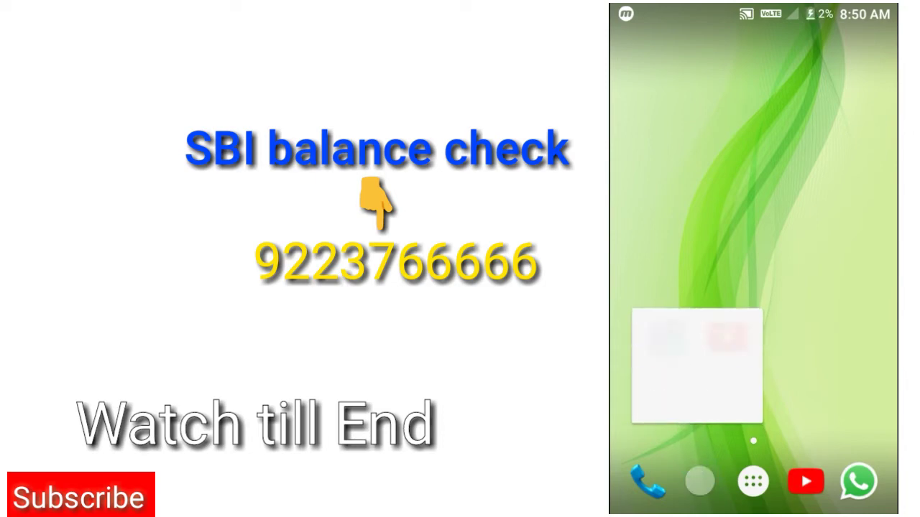
left_click(701, 480)
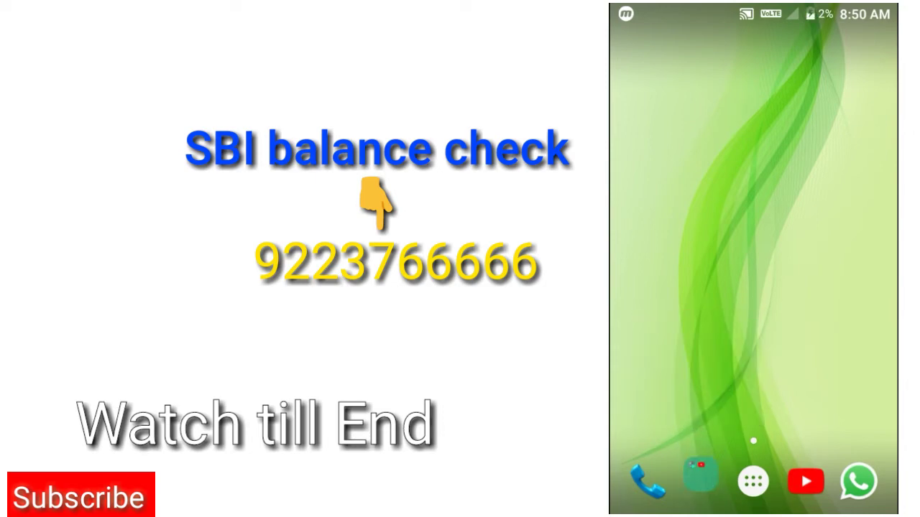
left_click(701, 480)
left_click(701, 480)
left_click(701, 480)
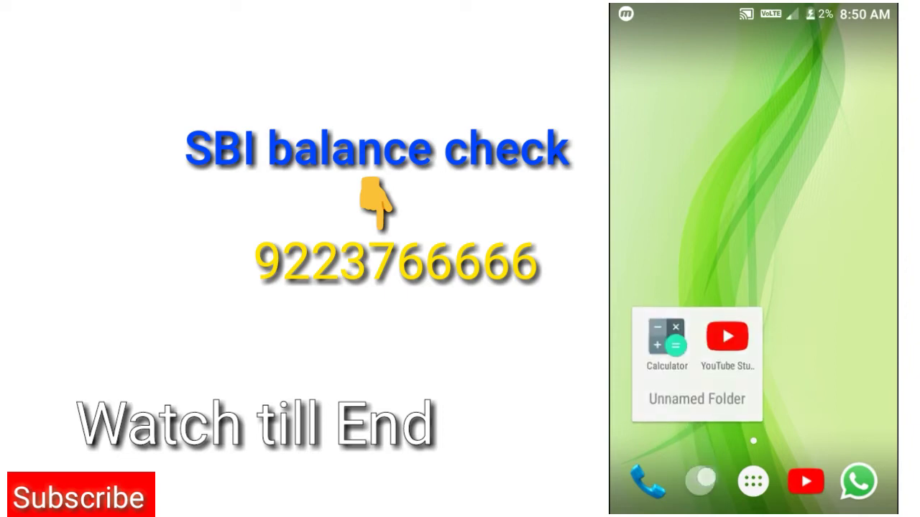
left_click(701, 480)
Step: Close the Unnamed Folder, open the phone dialer, and enter the first digit 9
left_click(700, 480)
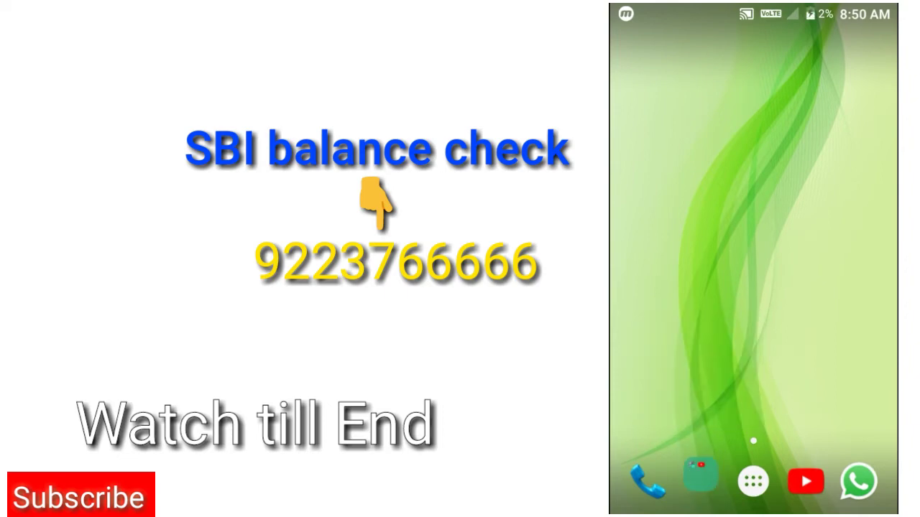
left_click(701, 480)
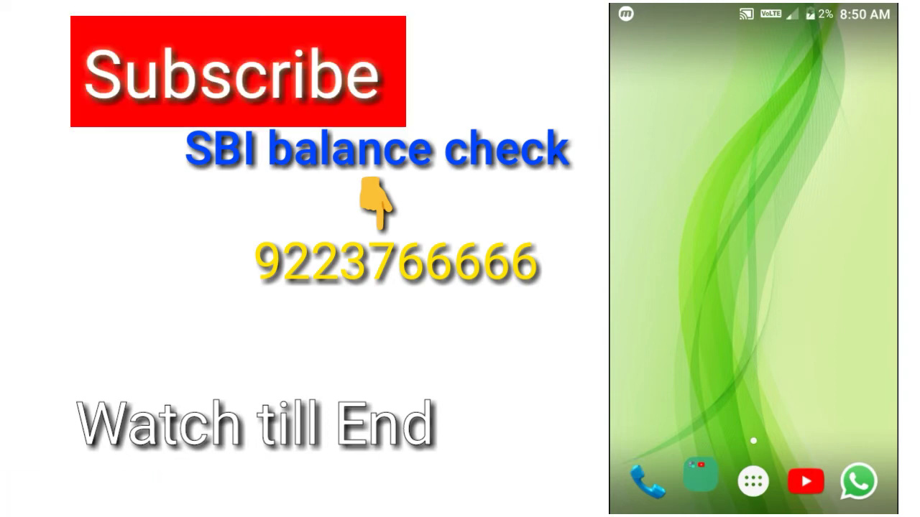
left_click(647, 480)
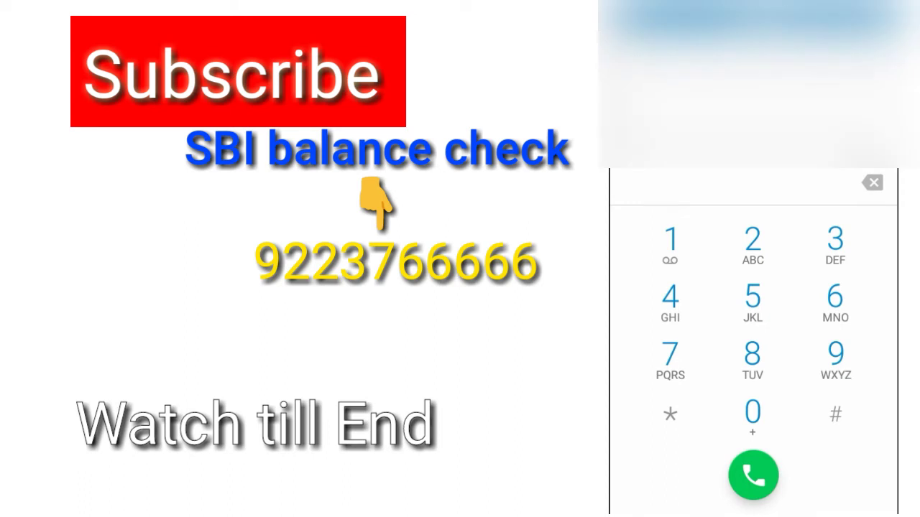
left_click(835, 360)
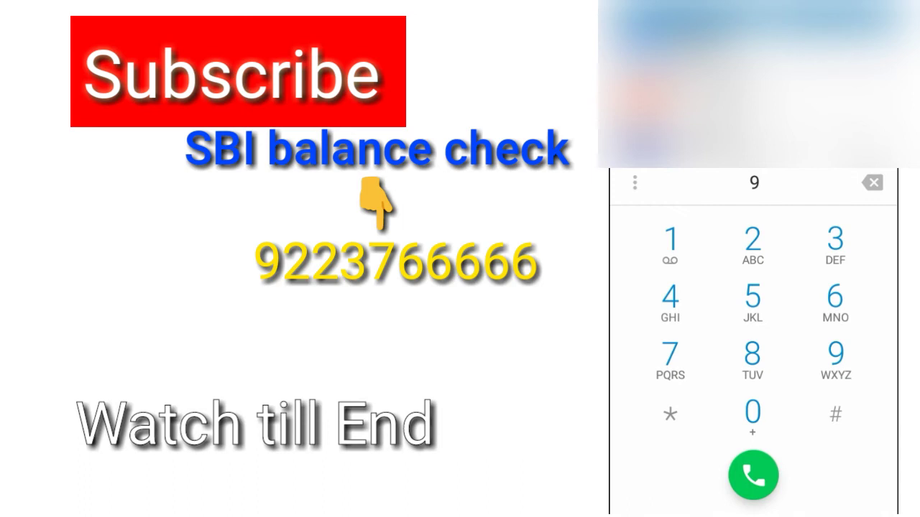
left_click(752, 245)
left_click(835, 244)
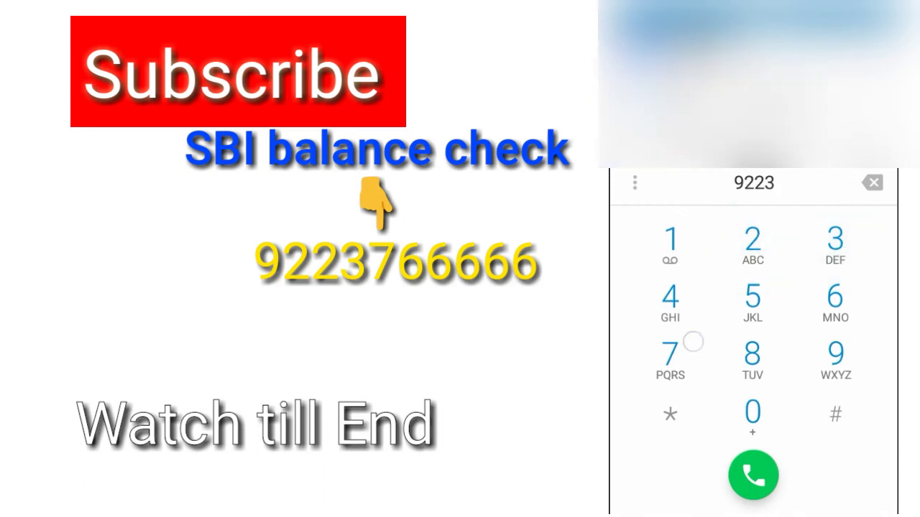
left_click(669, 355)
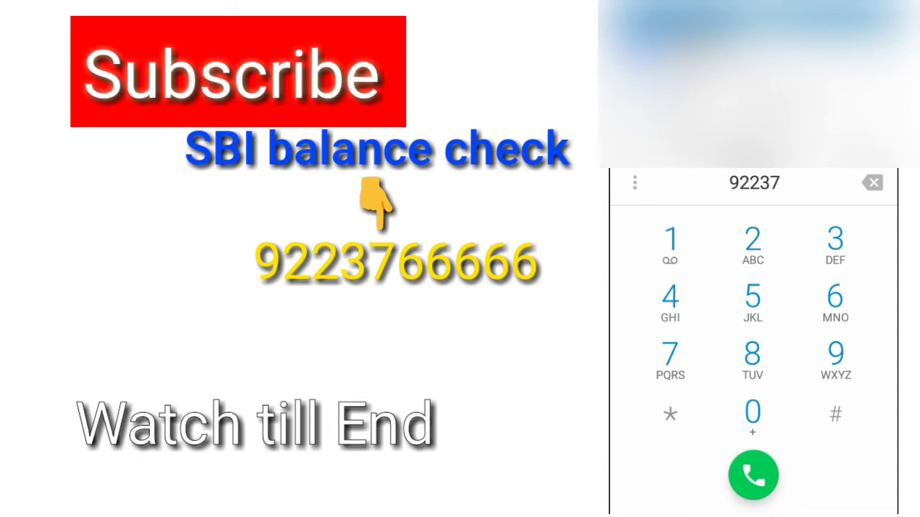
left_click(835, 302)
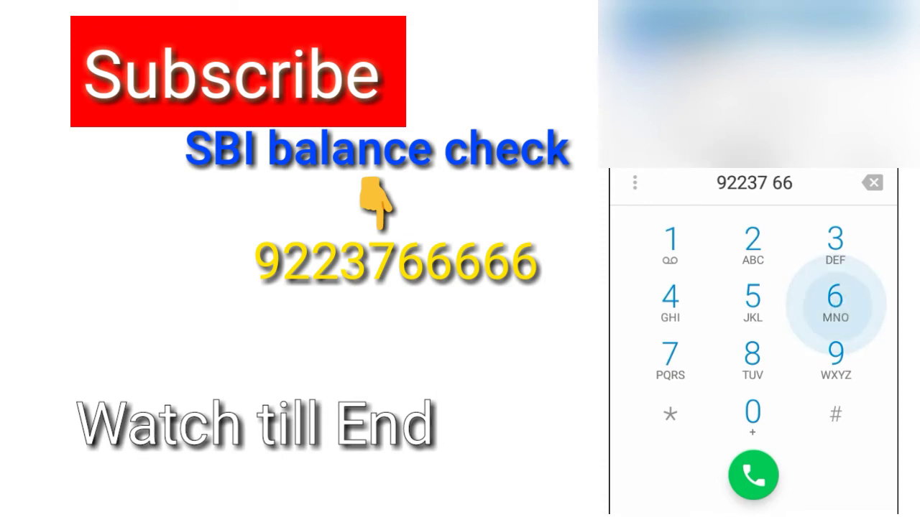
left_click(834, 302)
type("666")
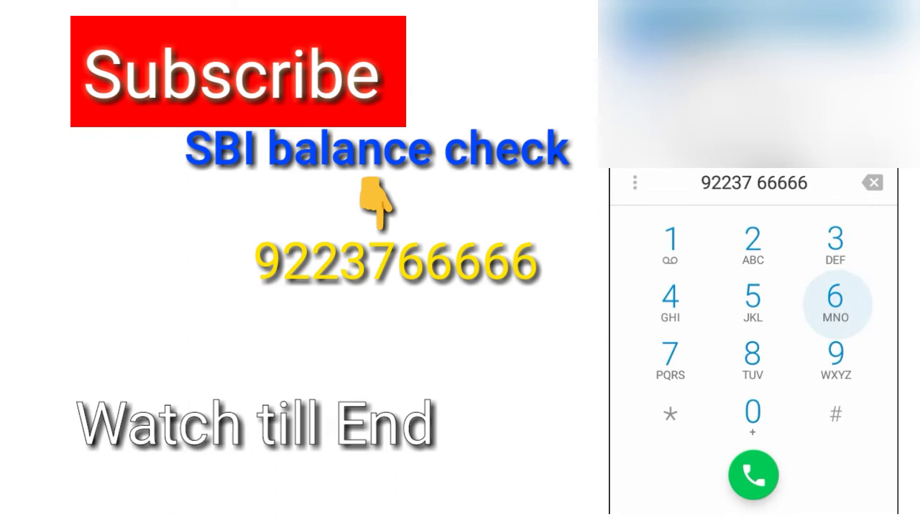
left_click(753, 474)
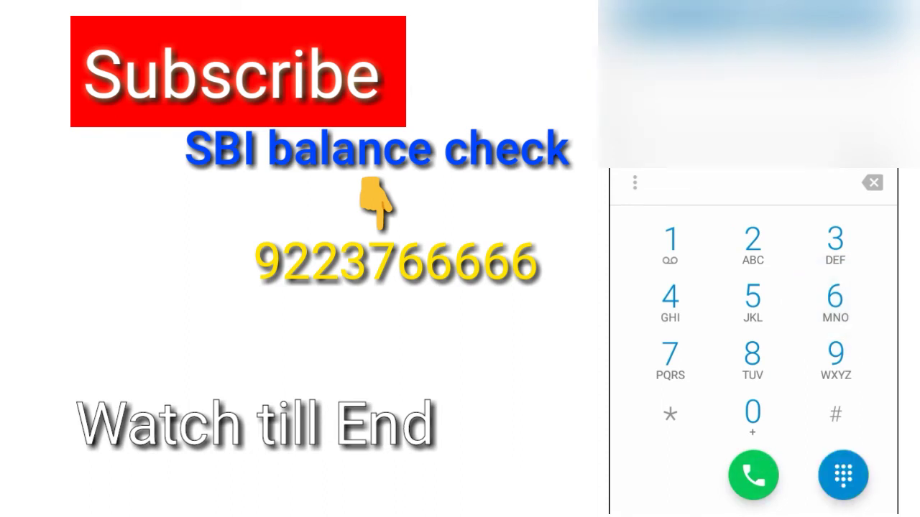